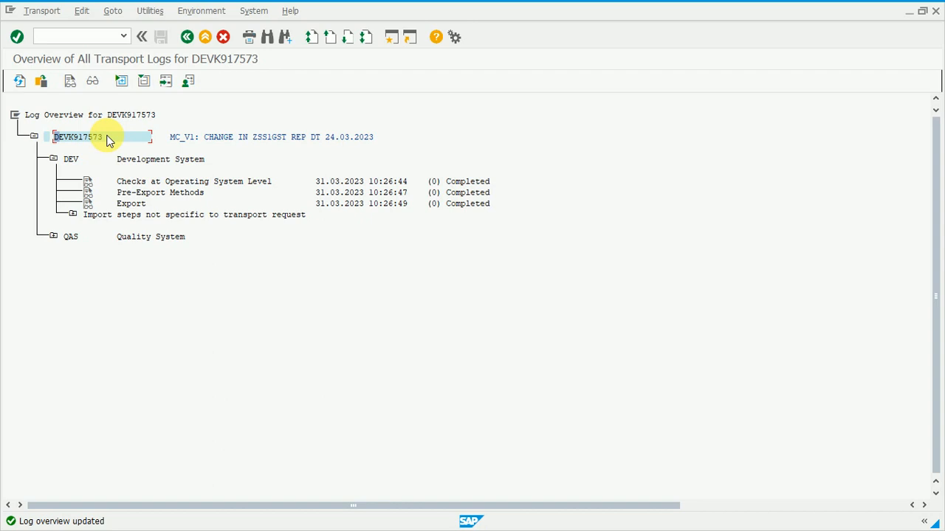
Copy the request number DEVK917573 from the transport log overview
left_click(67, 160)
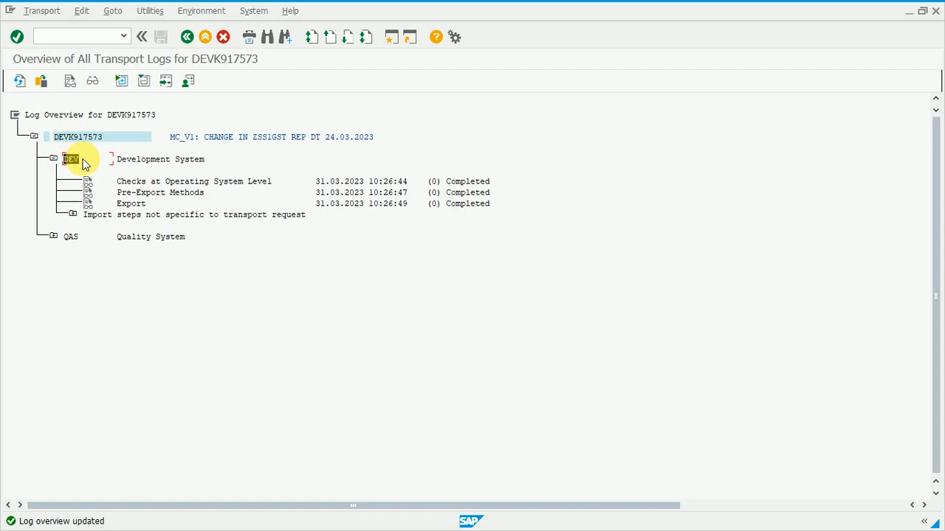
left_click(67, 239)
left_click_drag(56, 138, 113, 142)
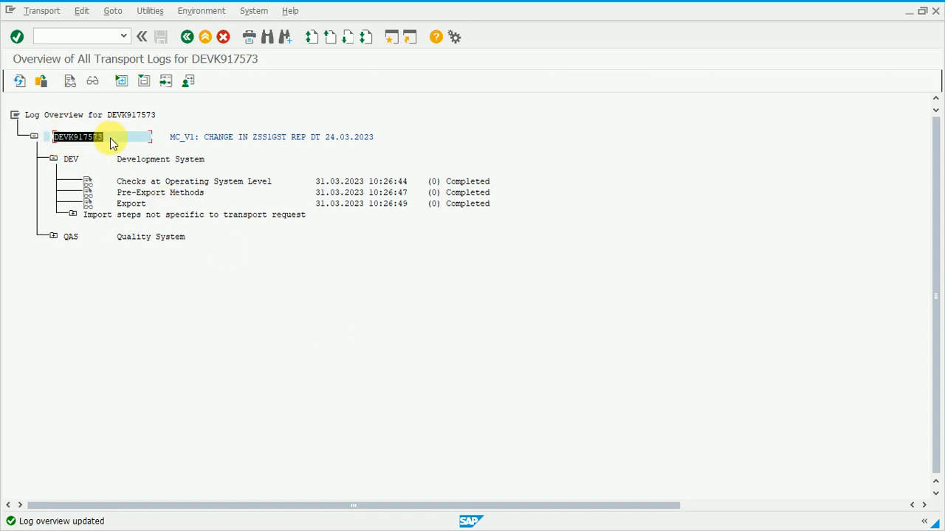
key("ctrl+c")
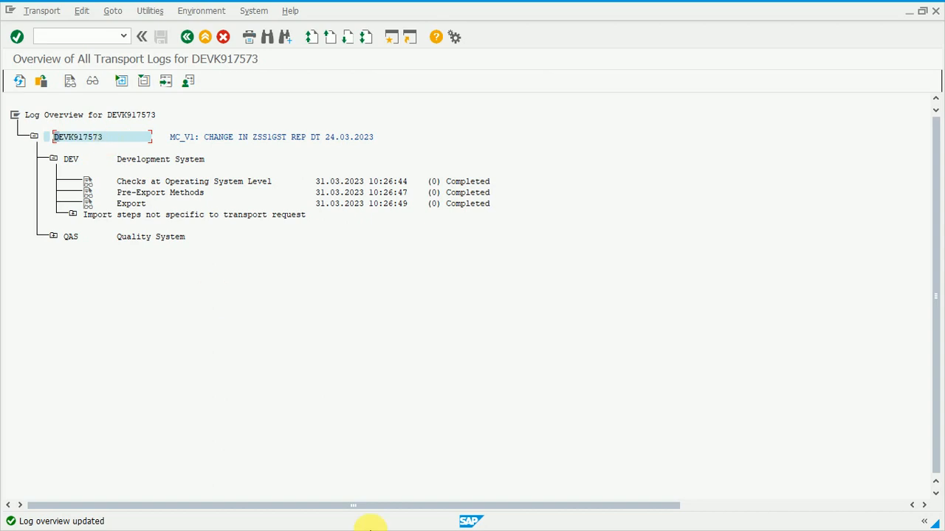
Switch to SAP Logon and open the ISWP QAS connection
key("alt+Tab")
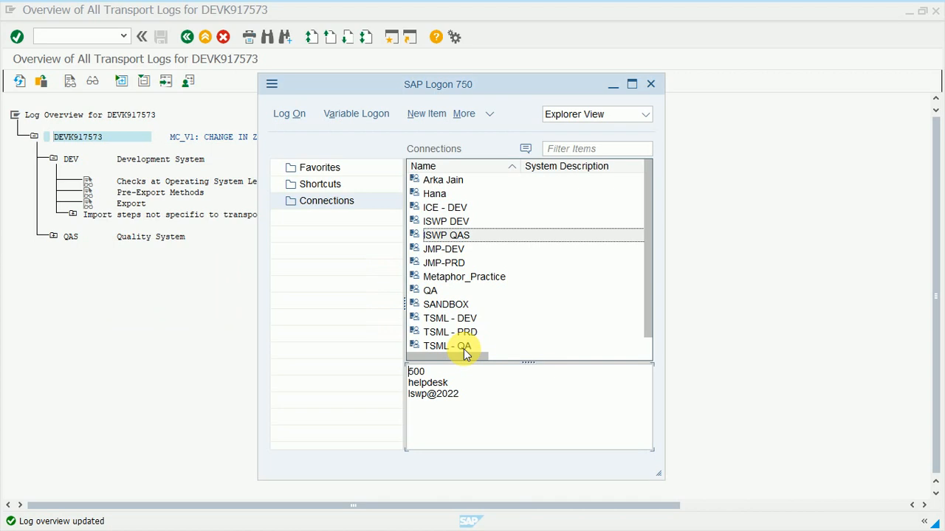
left_click(452, 237)
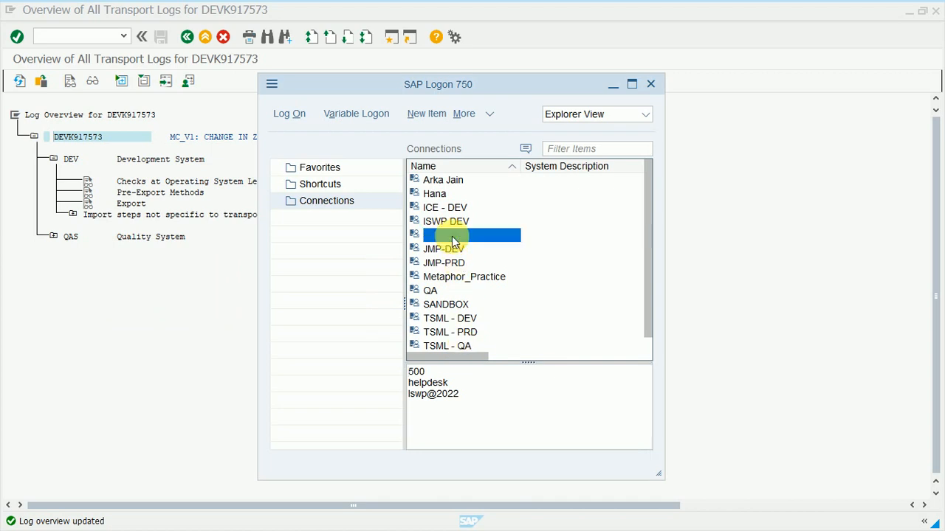
left_click_drag(463, 398, 415, 399)
left_click(464, 400)
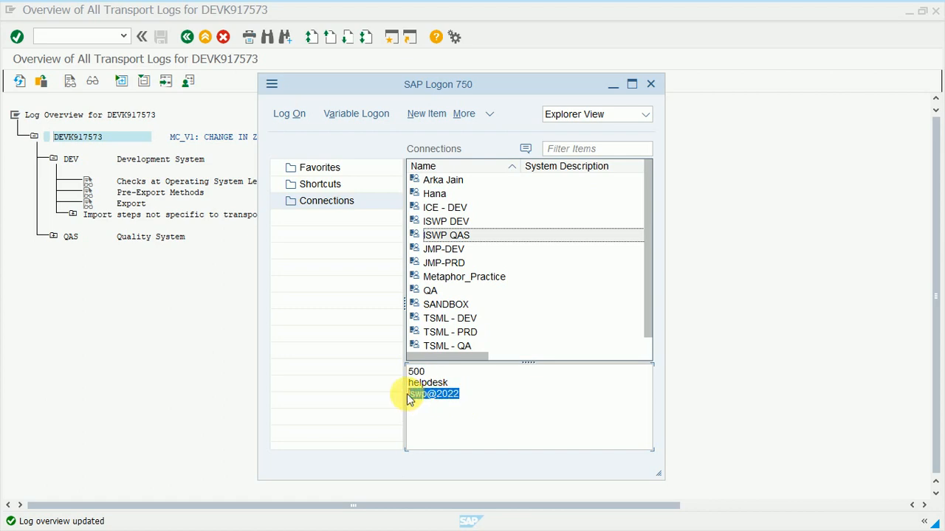
left_click(466, 237)
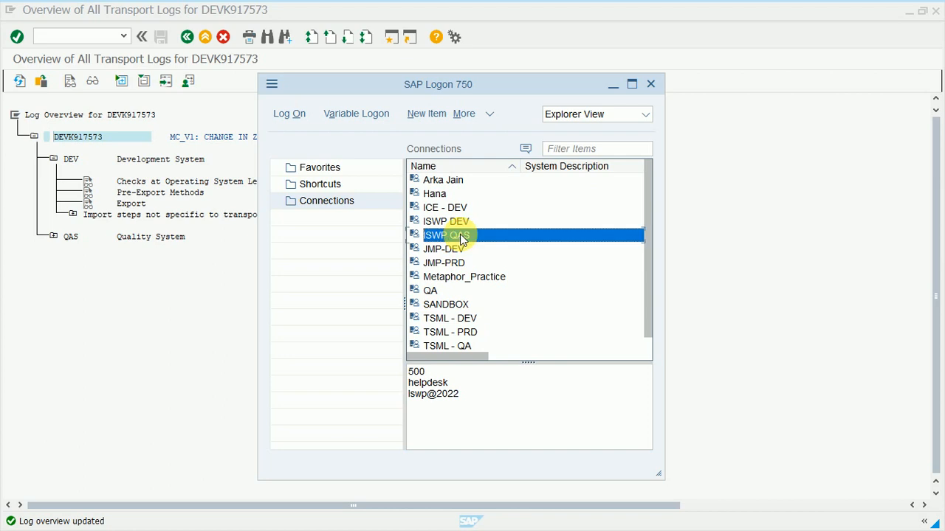
double_click(460, 234)
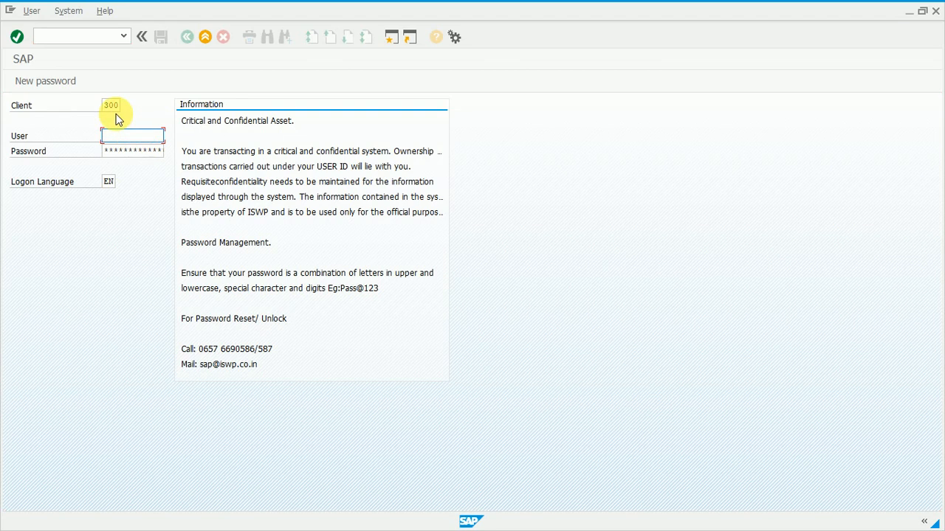
Log on to client 550 with the helpdesk user and the account password
left_click(111, 106)
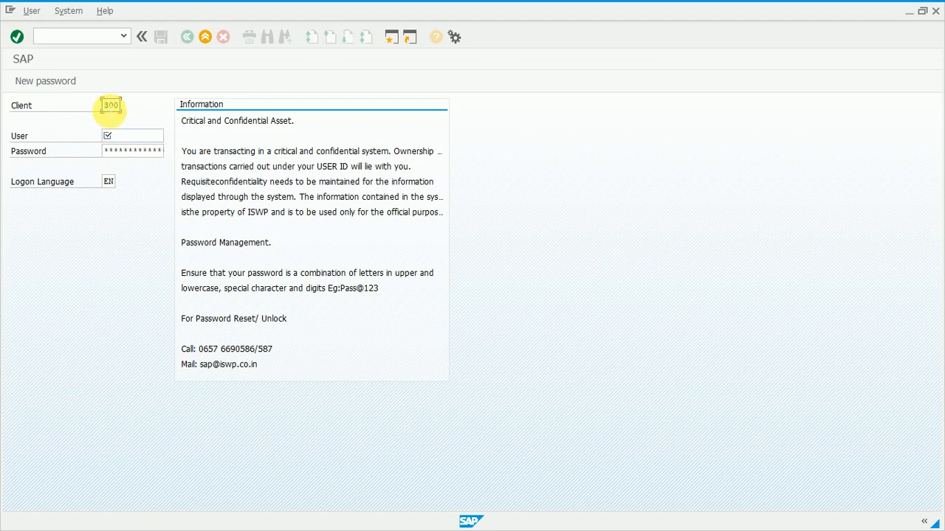
type("550")
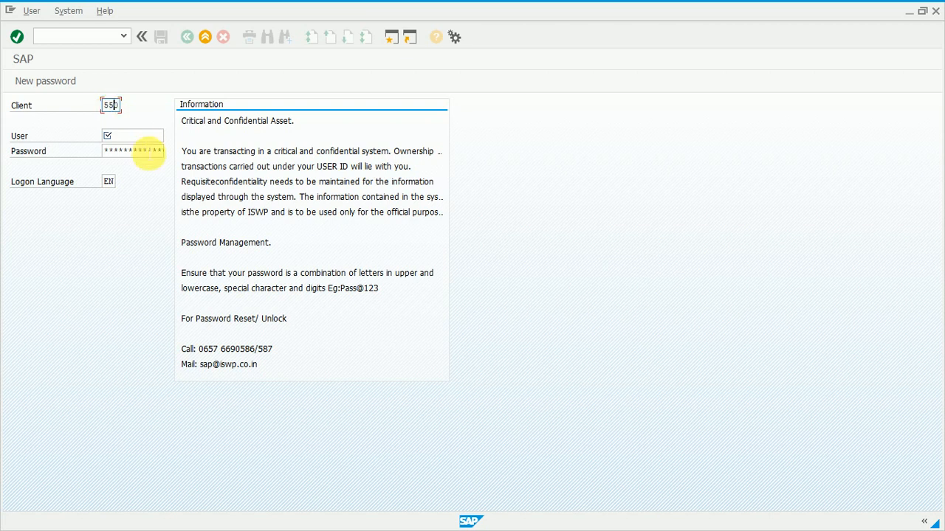
left_click(134, 139)
key("Down")
key("Down")
key("Return")
key("Tab")
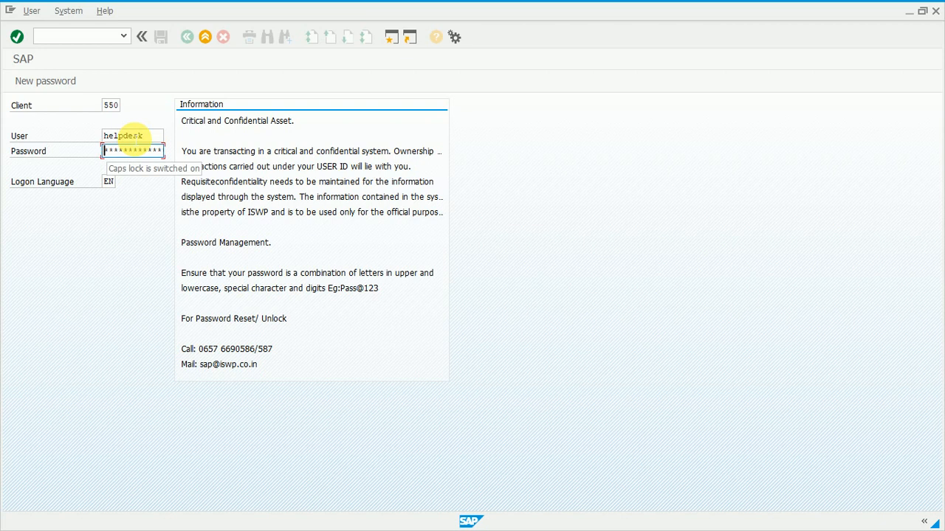
key("Return")
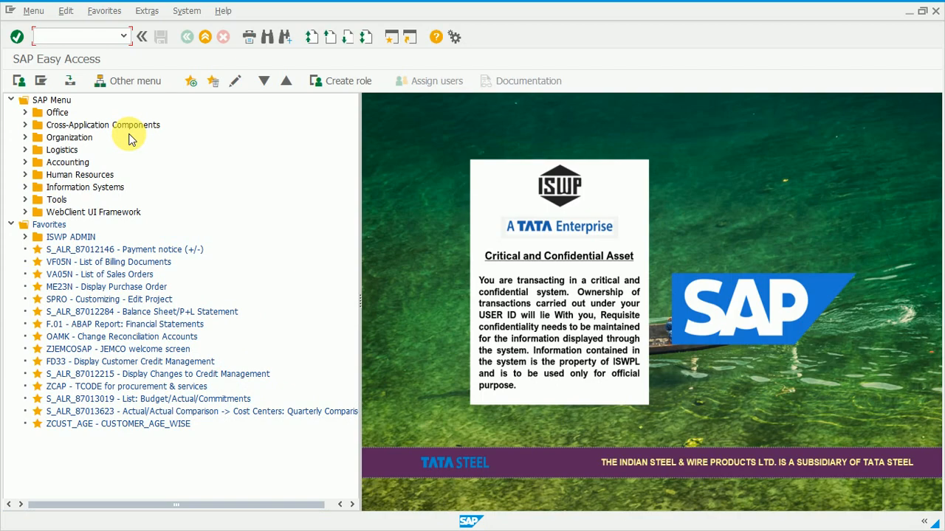
Start transaction SE10 in the quality system, and copy request number DEVK917573 again from the transport log overview window
type("SE10")
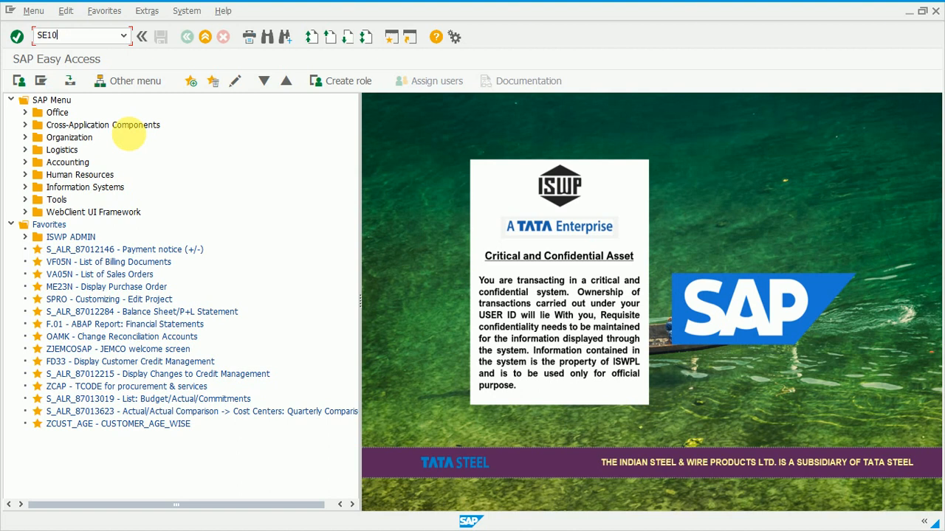
key("Return")
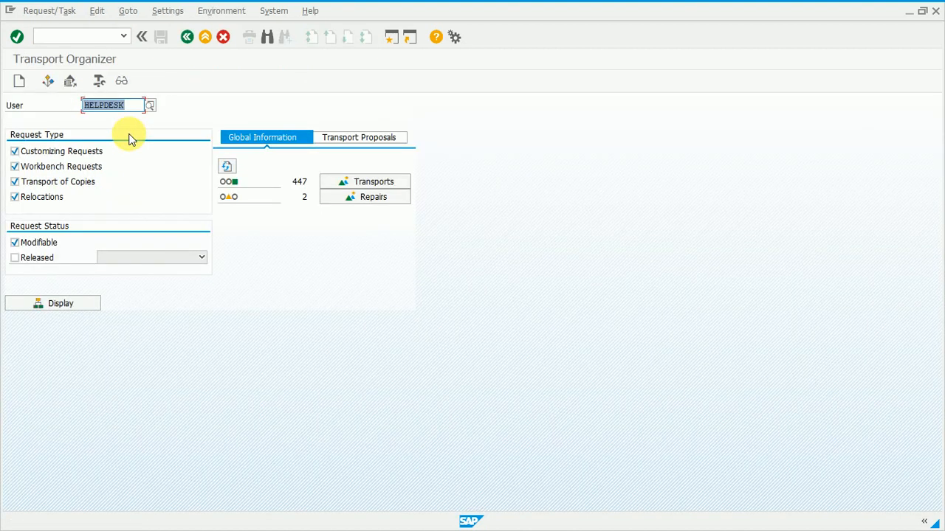
key("alt+Tab")
key("alt+Tab")
left_click_drag(54, 141, 103, 144)
key("ctrl+c")
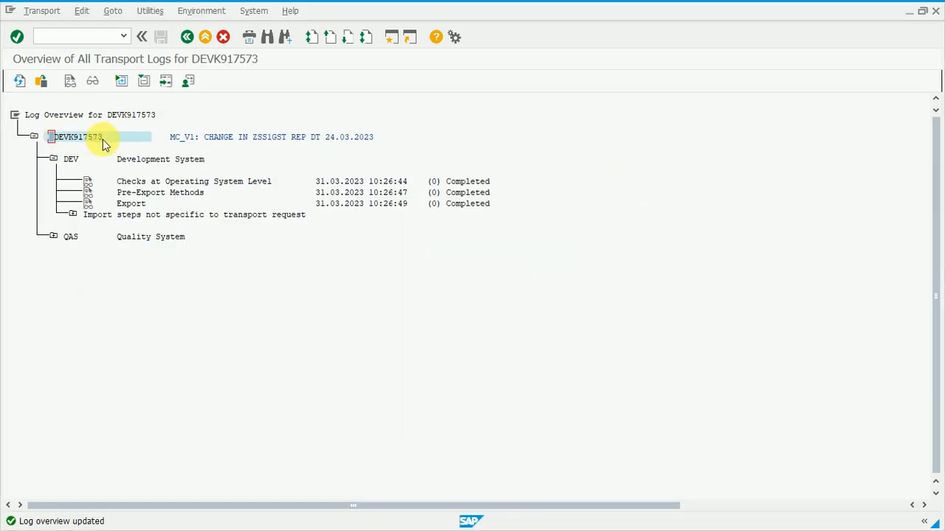
Look up request DEVK917573 in the quality system's Transport Organizer and dismiss the resulting message
key("alt+Tab")
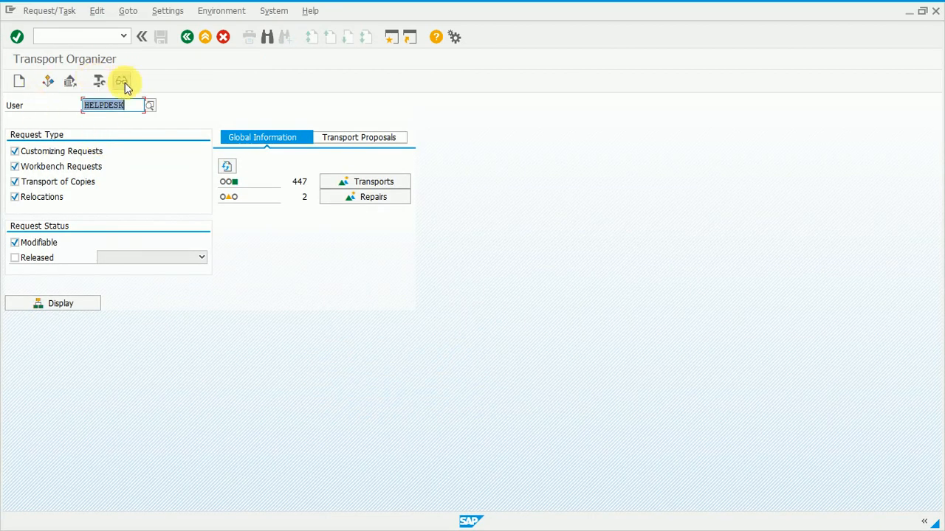
left_click(123, 81)
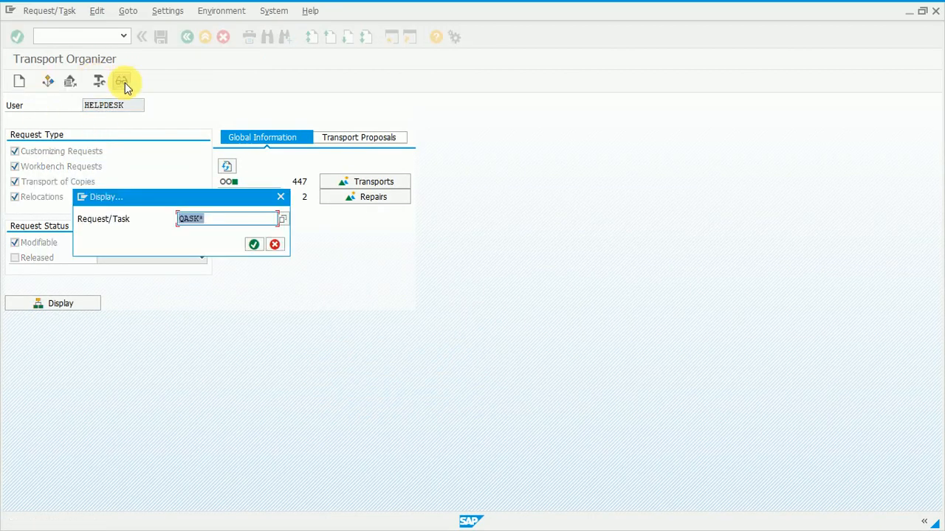
key("ctrl+v")
key("Return")
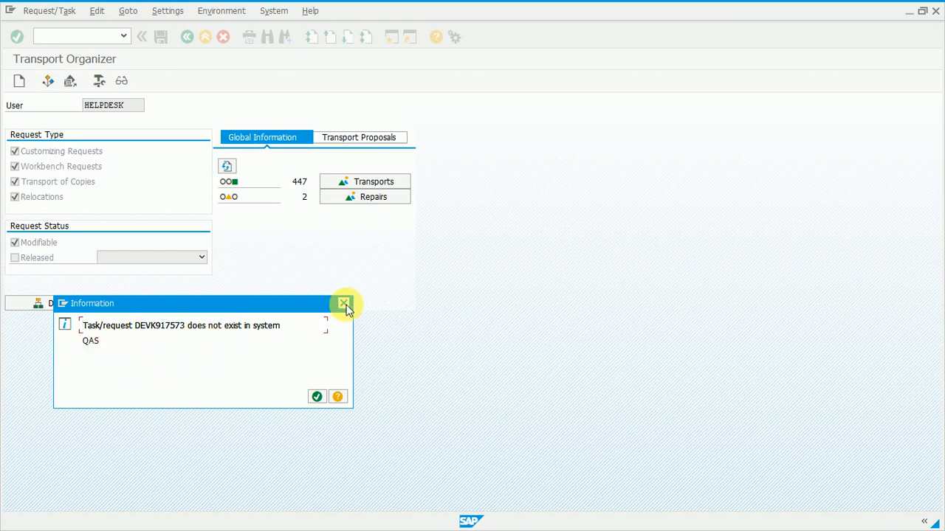
left_click(345, 304)
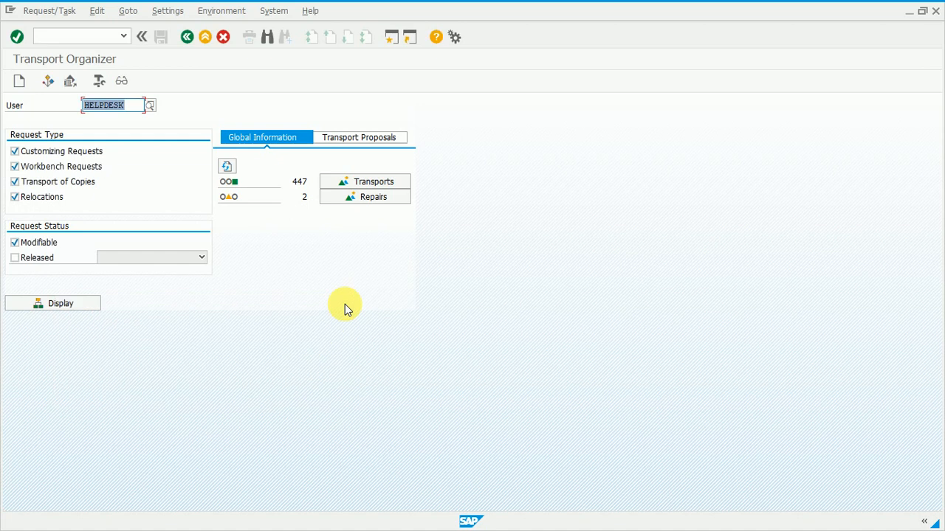
Open a new session and run transaction STMS_IMPORT to show the QAS import queue
left_click(392, 41)
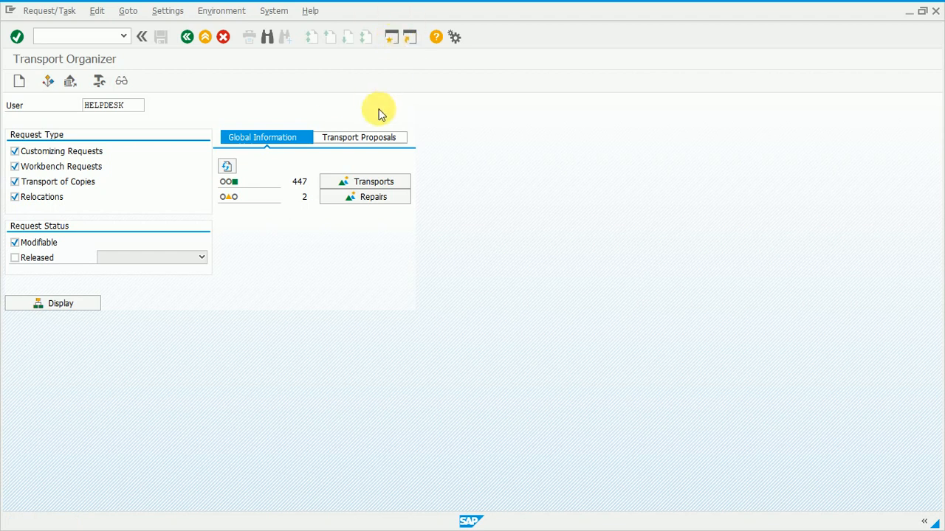
left_click(390, 40)
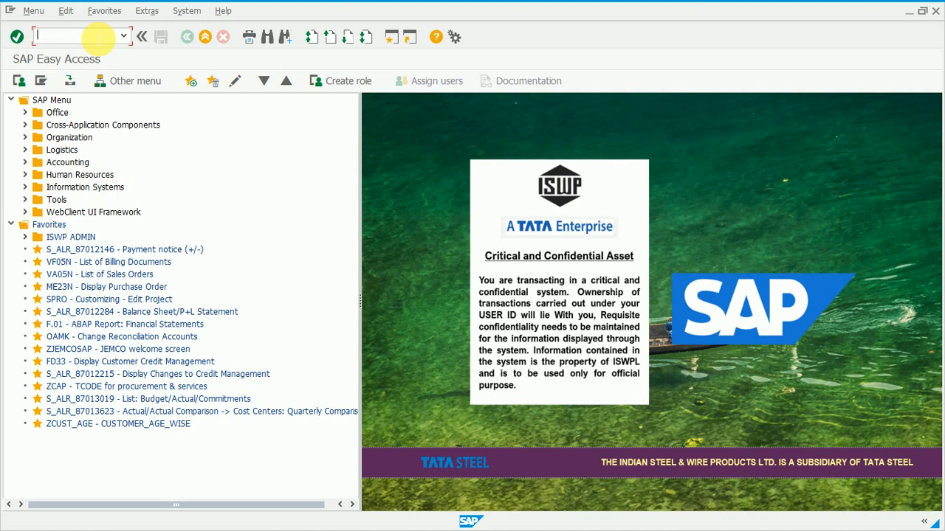
type("STM")
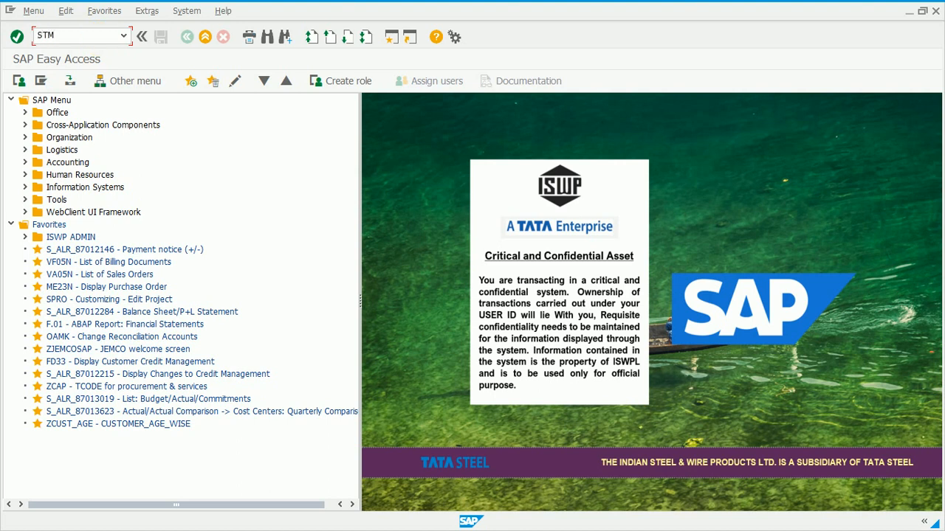
key("BackSpace")
key("BackSpace")
key("BackSpace")
type("STMS_IMPORT")
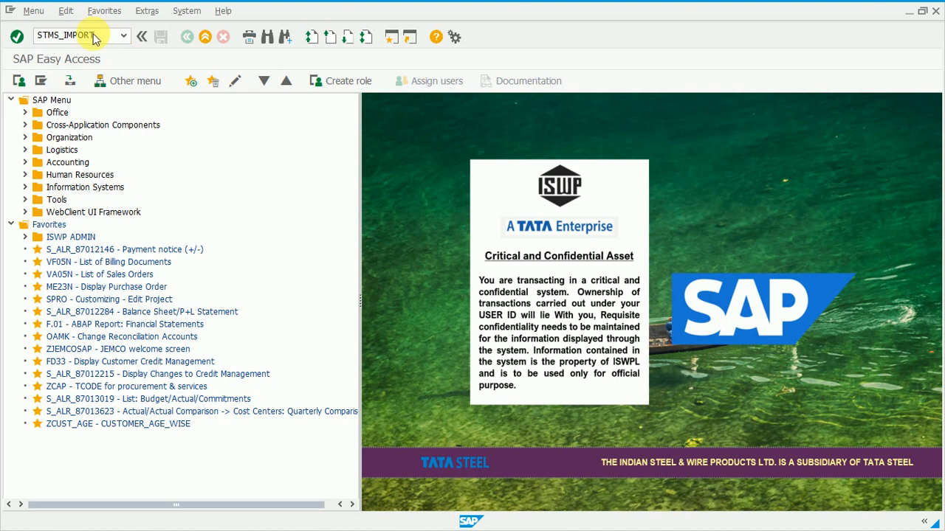
key("Return")
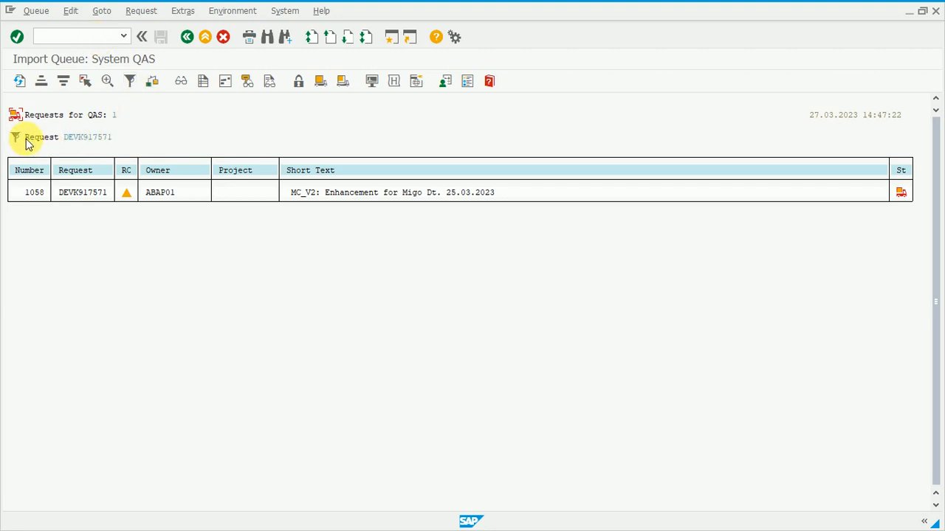
Refresh the QAS import queue and filter its requests by DEVK917573
left_click(20, 82)
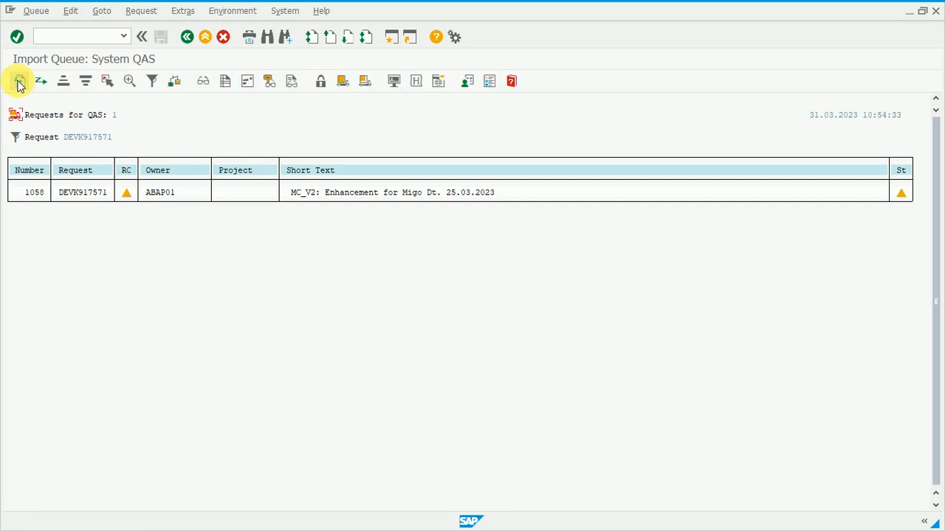
left_click(16, 137)
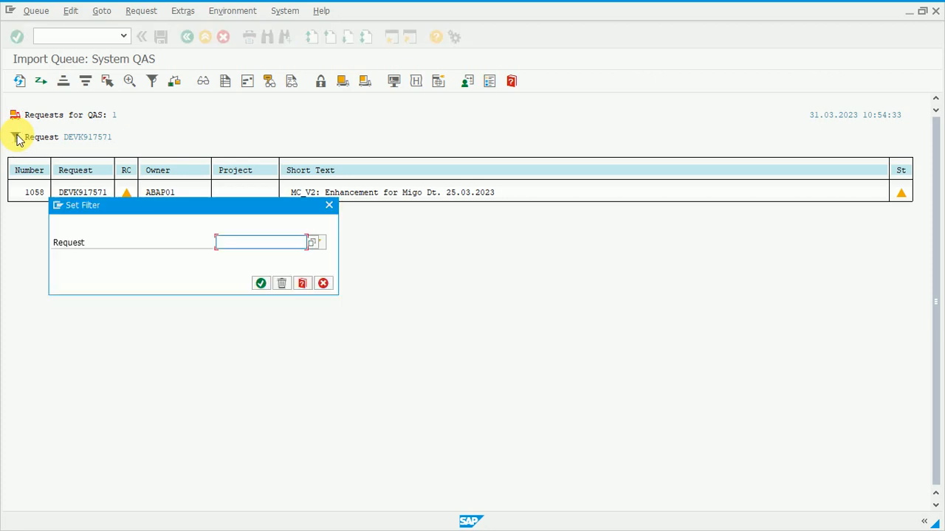
key("ctrl+v")
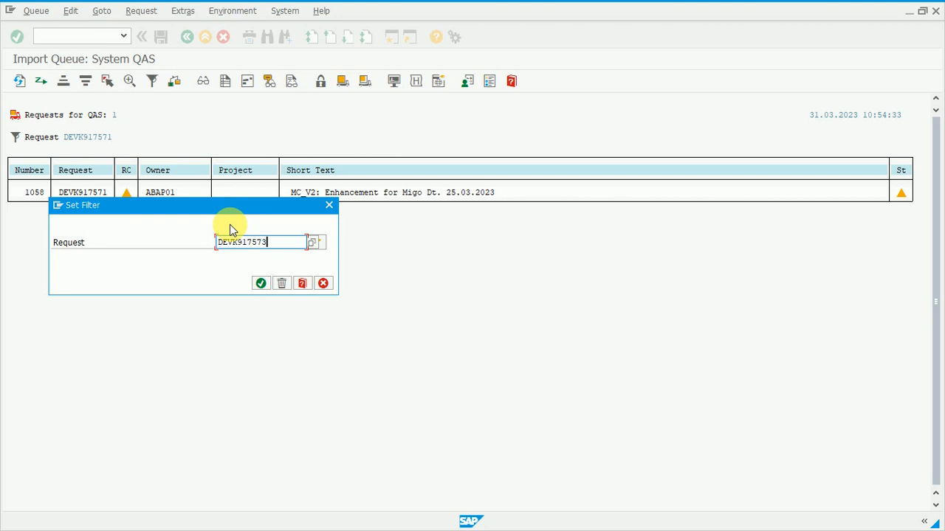
key("Return")
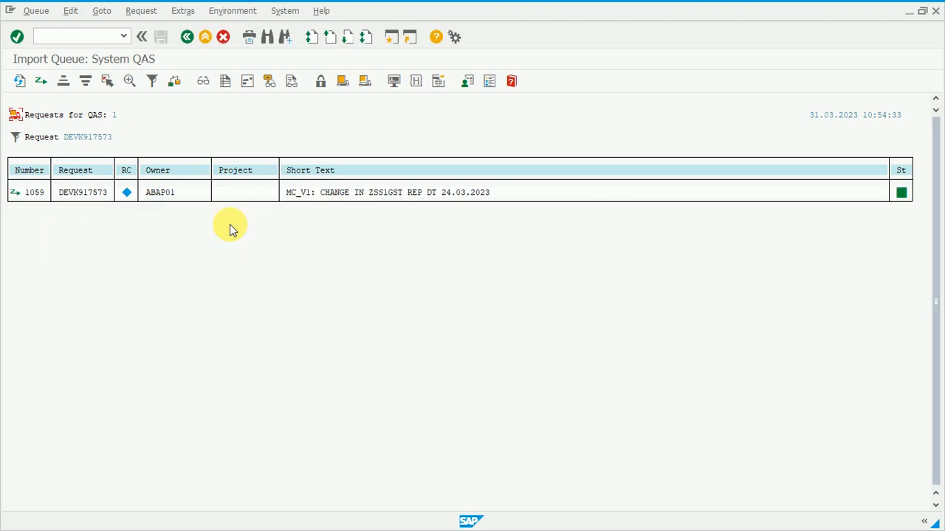
Transfer the transport files for request DEVK917573 into the QAS import queue and confirm the transfer
left_click(17, 196)
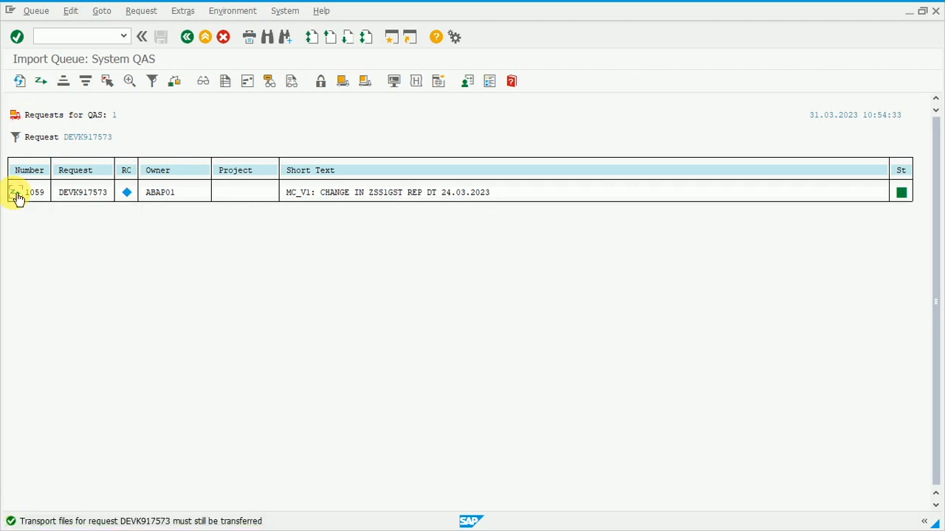
left_click(41, 84)
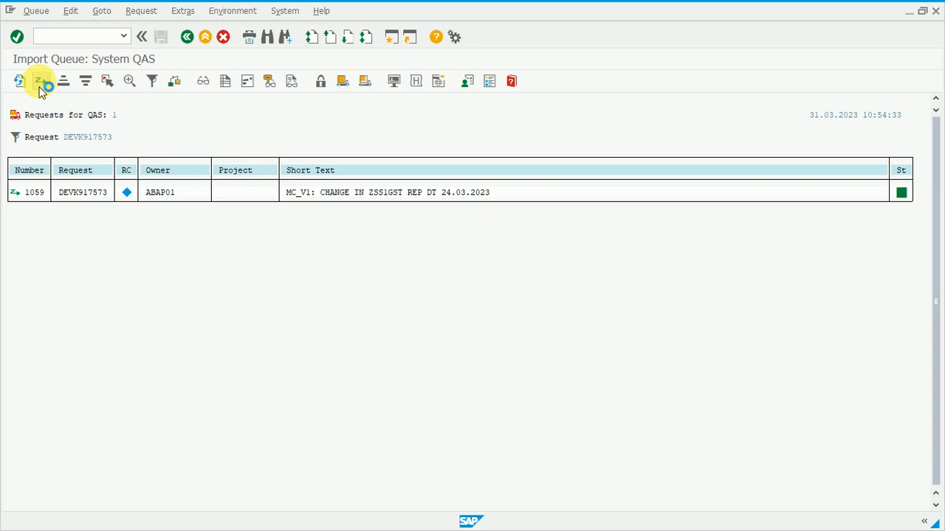
double_click(127, 198)
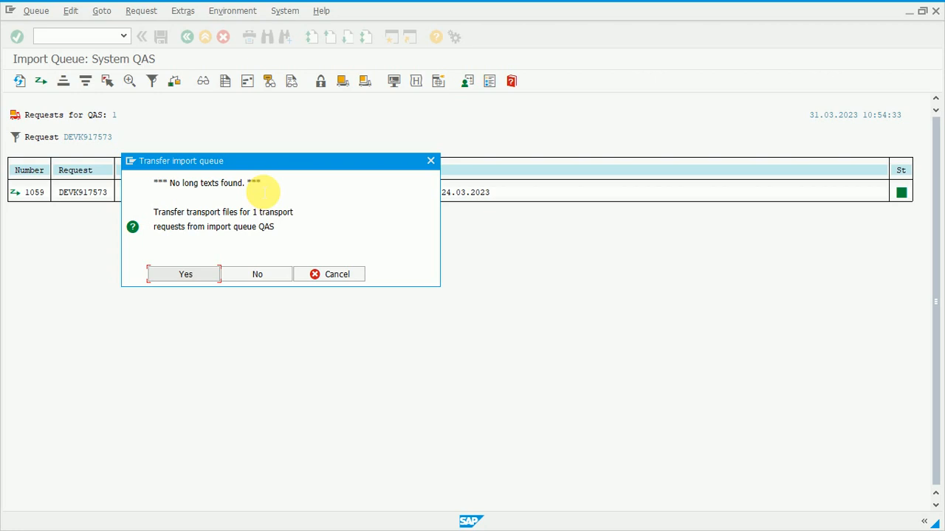
left_click(182, 276)
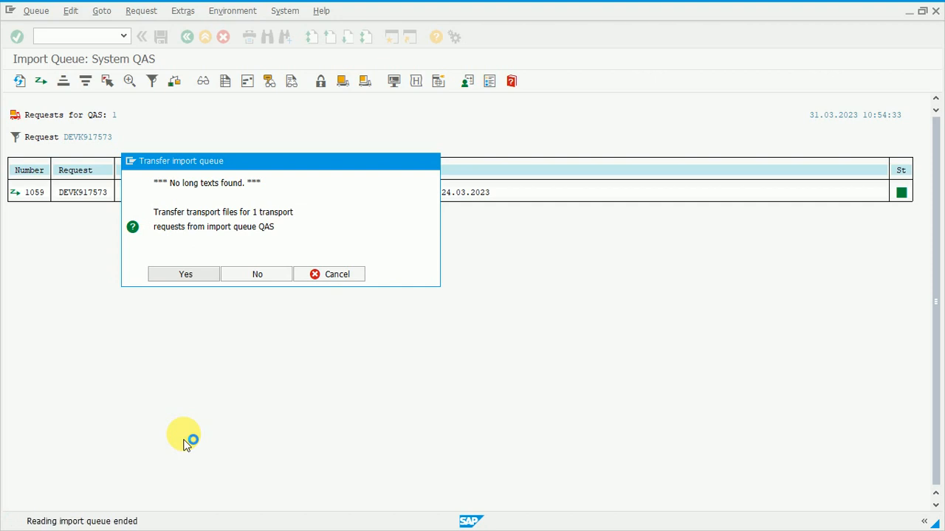
key("Return")
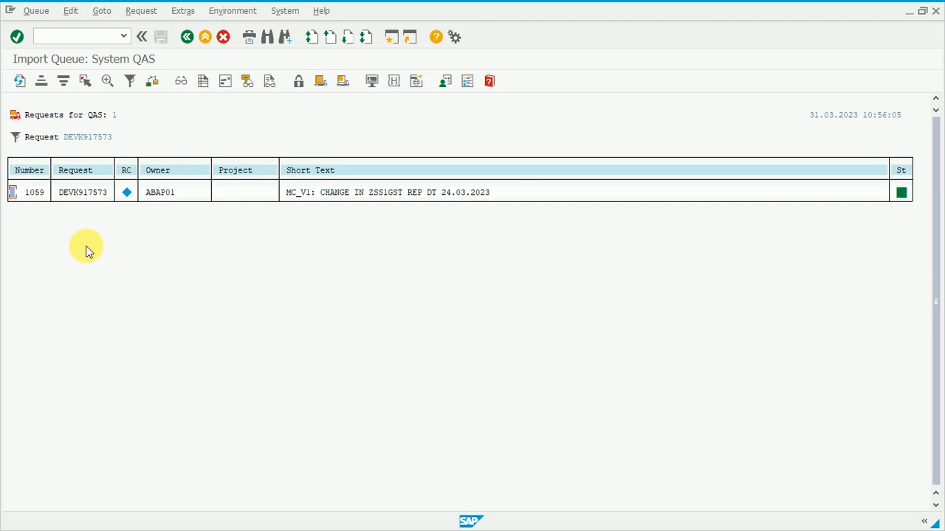
Start the import of request DEVK917573 into QAS with target client 550 and confirm the import
left_click(13, 193)
left_click(71, 192)
left_click(343, 83)
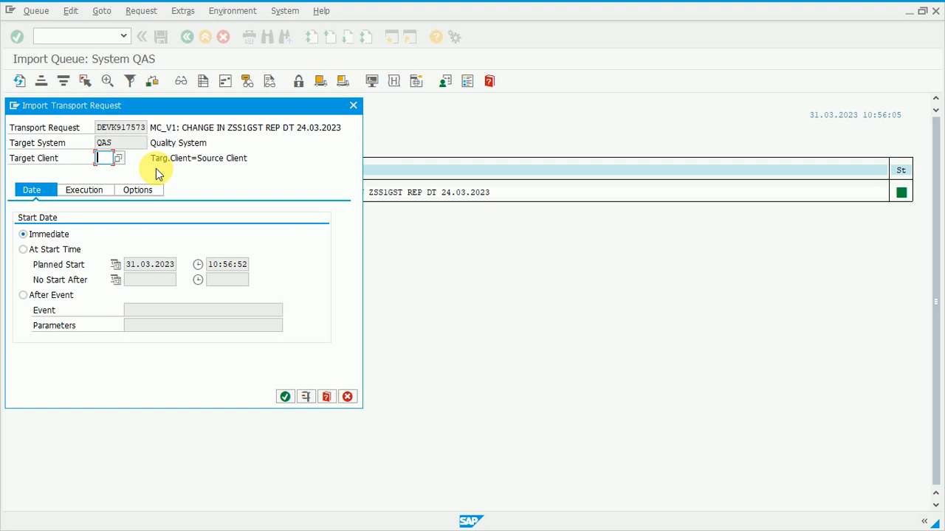
left_click(117, 159)
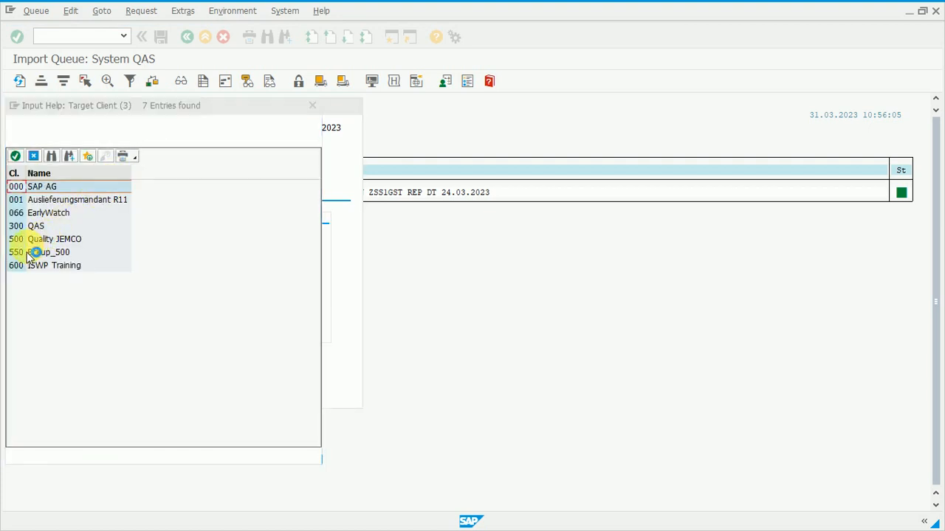
left_click(16, 253)
left_click(17, 253)
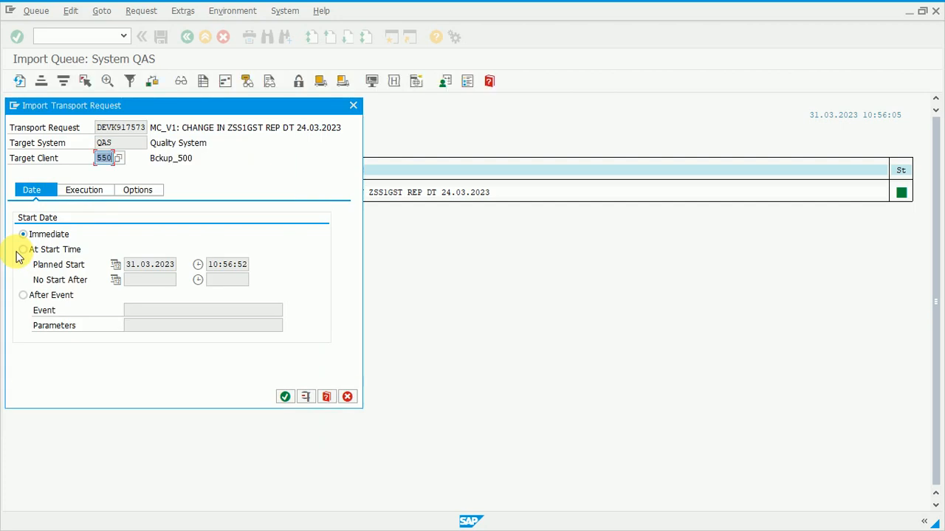
key("Return")
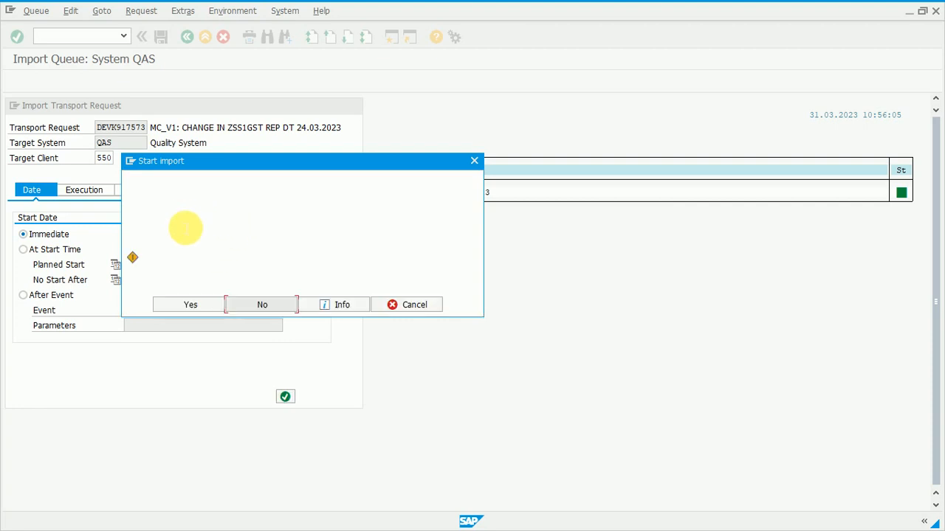
left_click(191, 305)
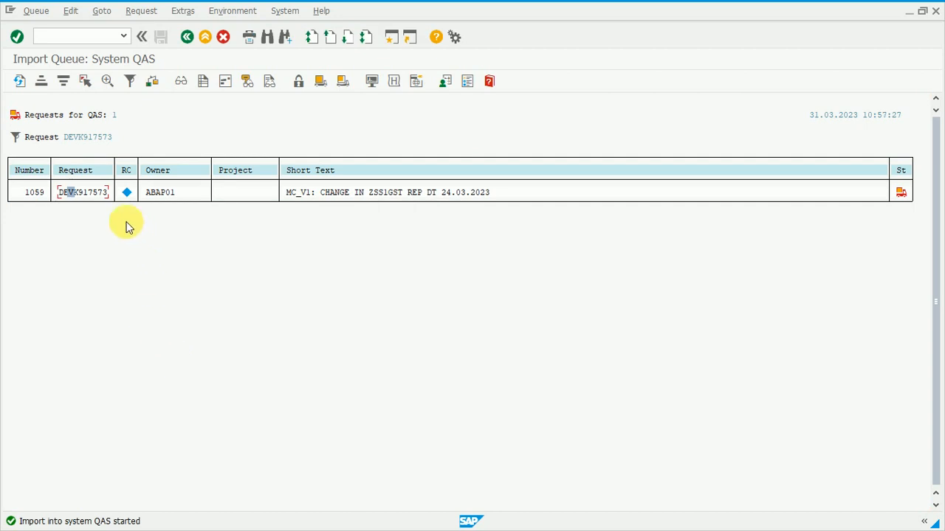
Refresh the QAS import queue and check the return code of request DEVK917573
mouse_move(129, 198)
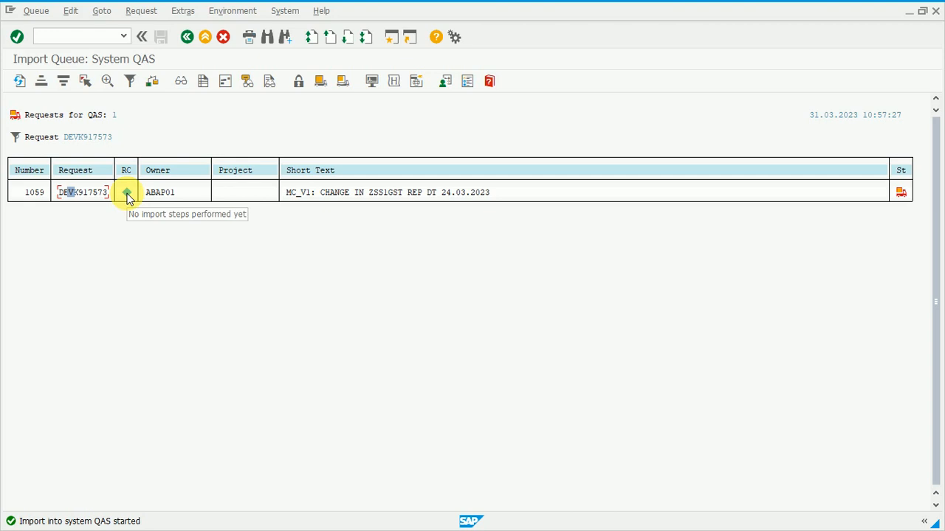
left_click(20, 83)
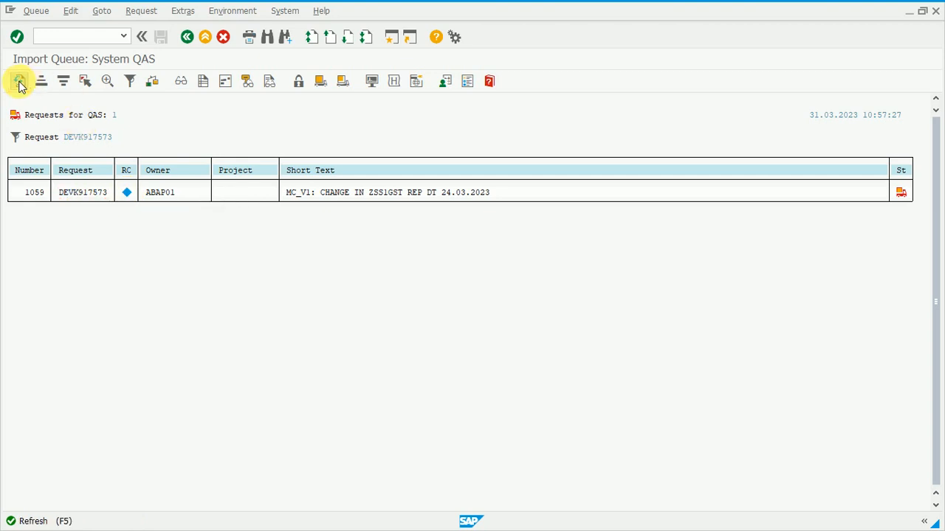
left_click(20, 82)
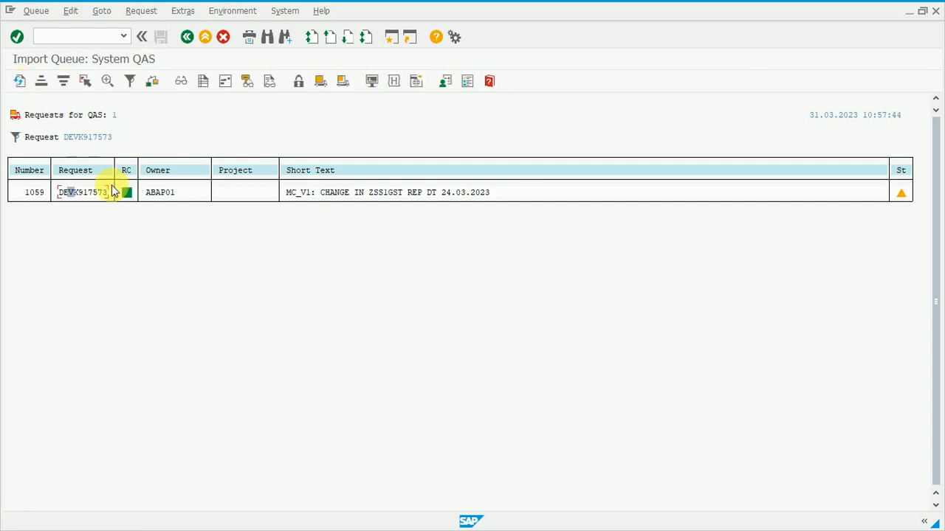
mouse_move(128, 198)
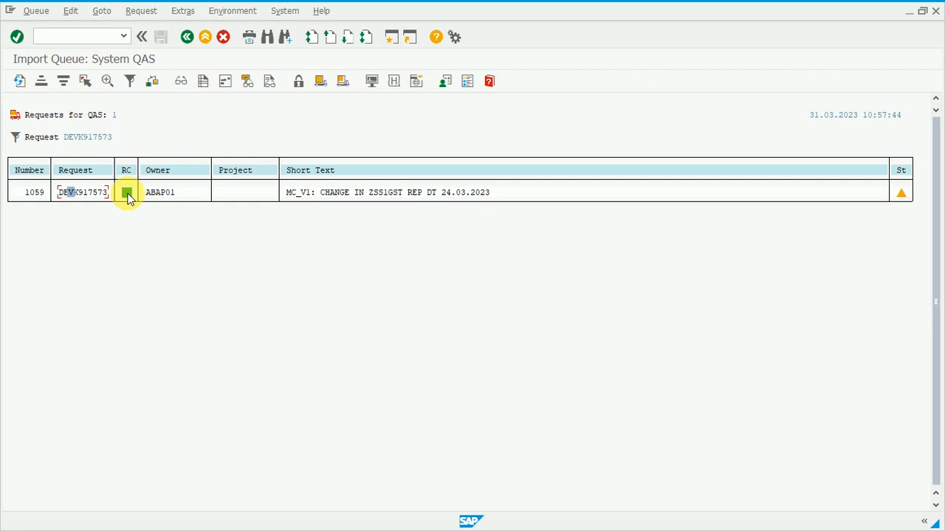
Switch to the open window with the overview of all transport logs
key("alt+Tab")
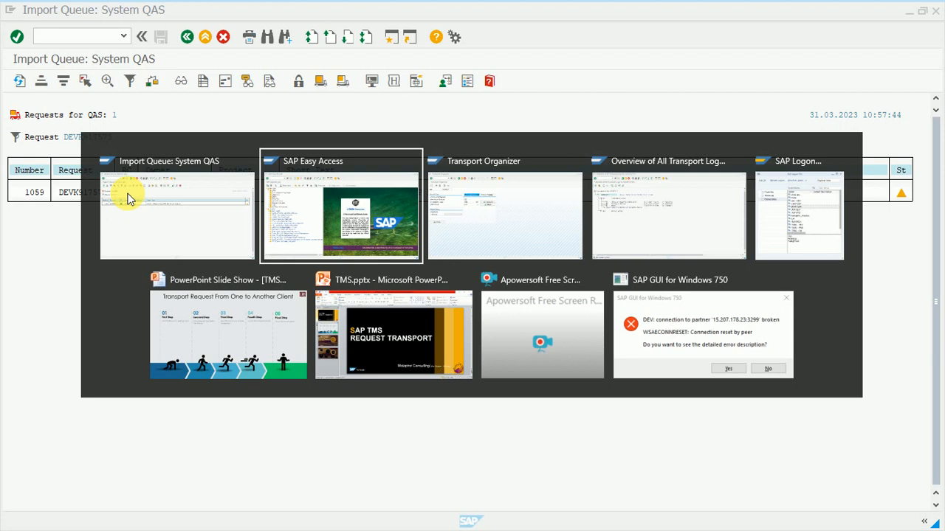
key("Tab")
key("Tab")
key("Tab")
key("Tab")
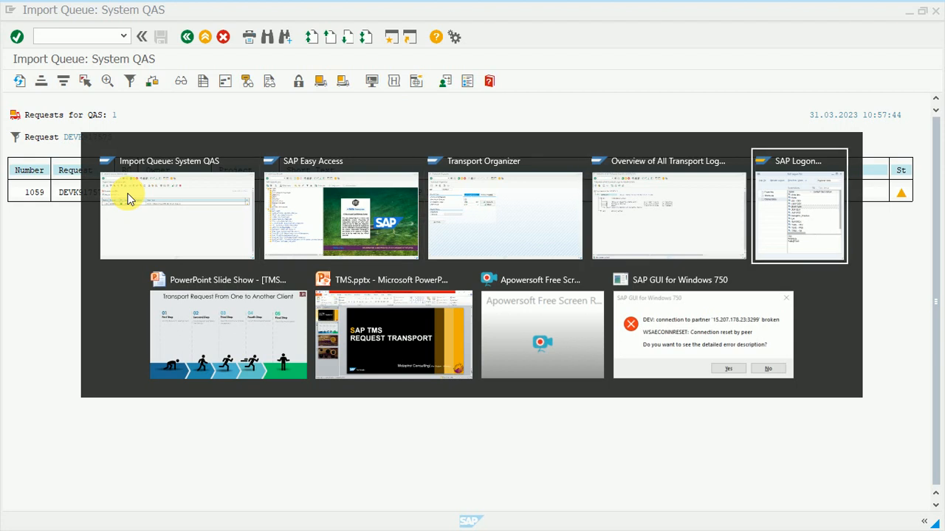
key("Tab")
key("Tab")
key("Tab")
key("Tab")
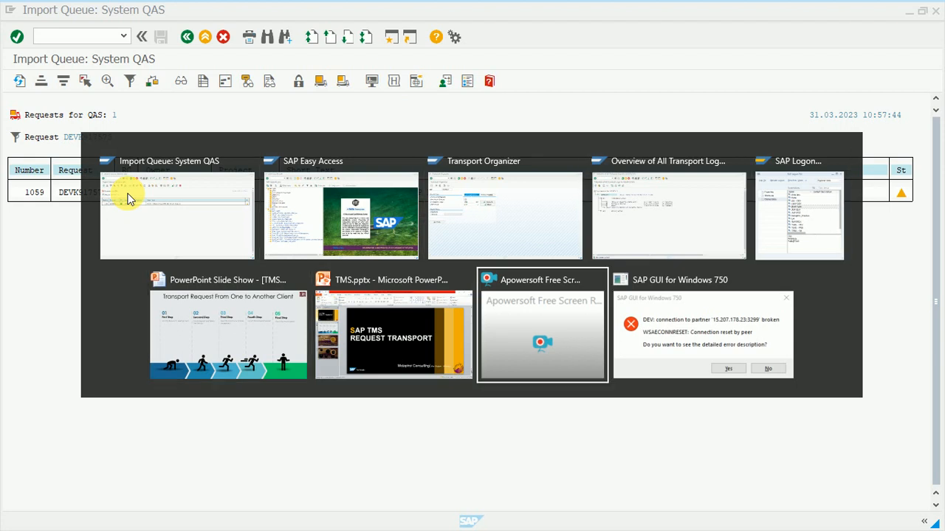
key("Tab")
key("Tab")
key("Tab")
key("Tab")
key("Tab")
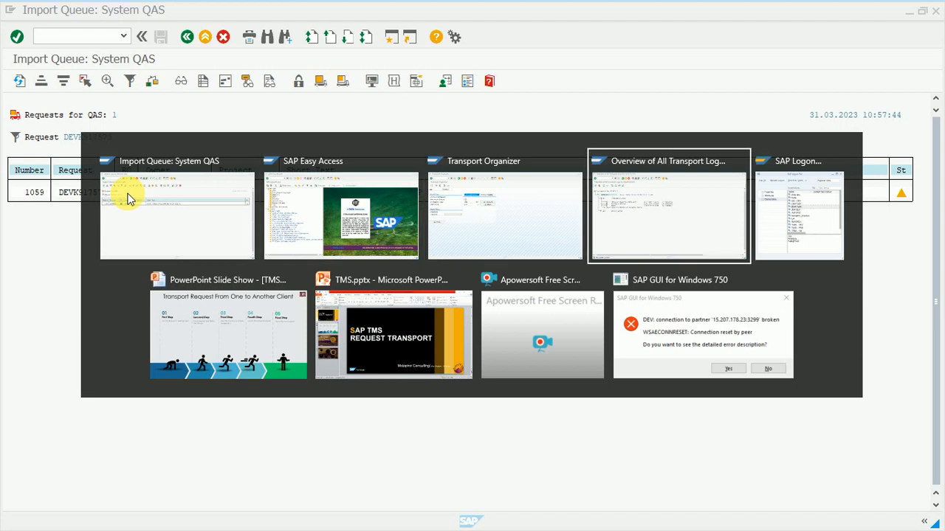